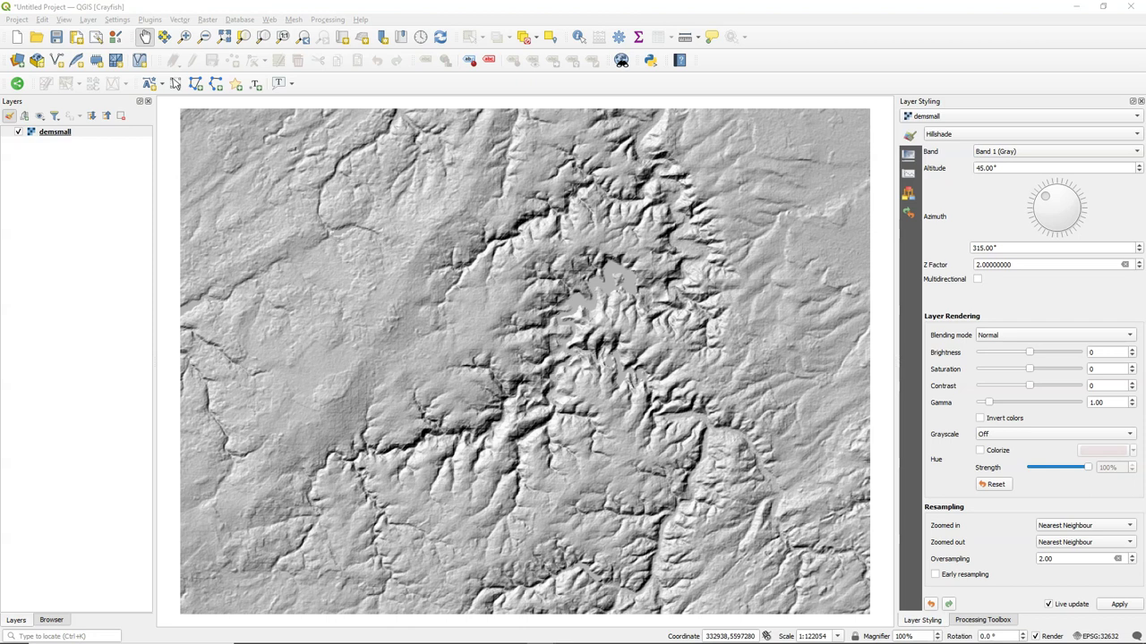
Step: Open the Convert to PCRaster Format tool from PCRaster > Data management
click(978, 619)
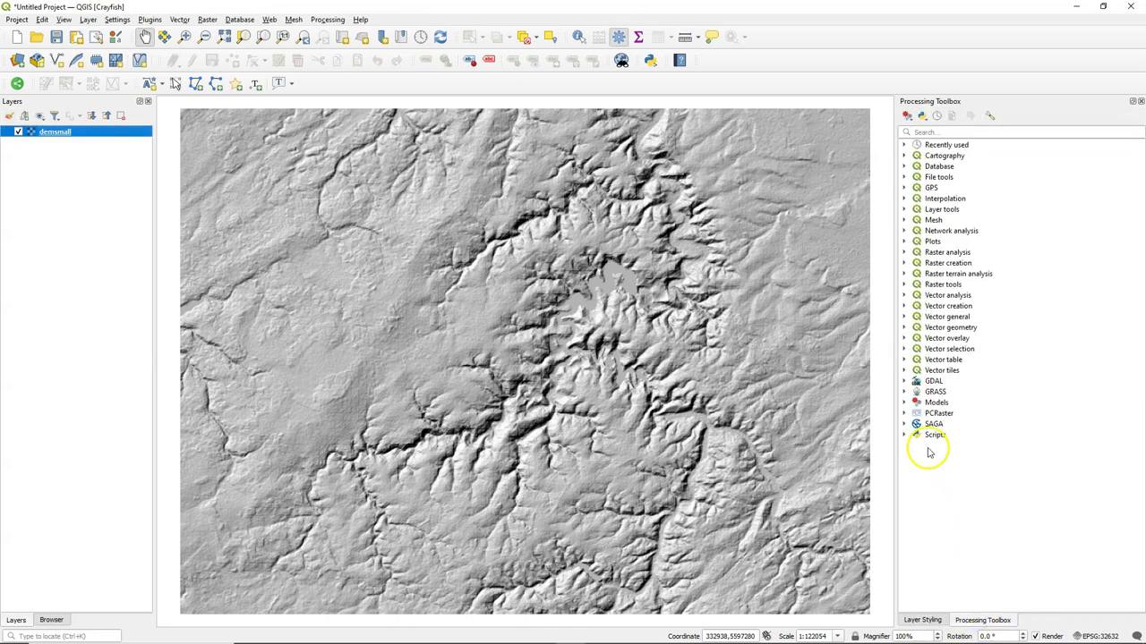
click(904, 412)
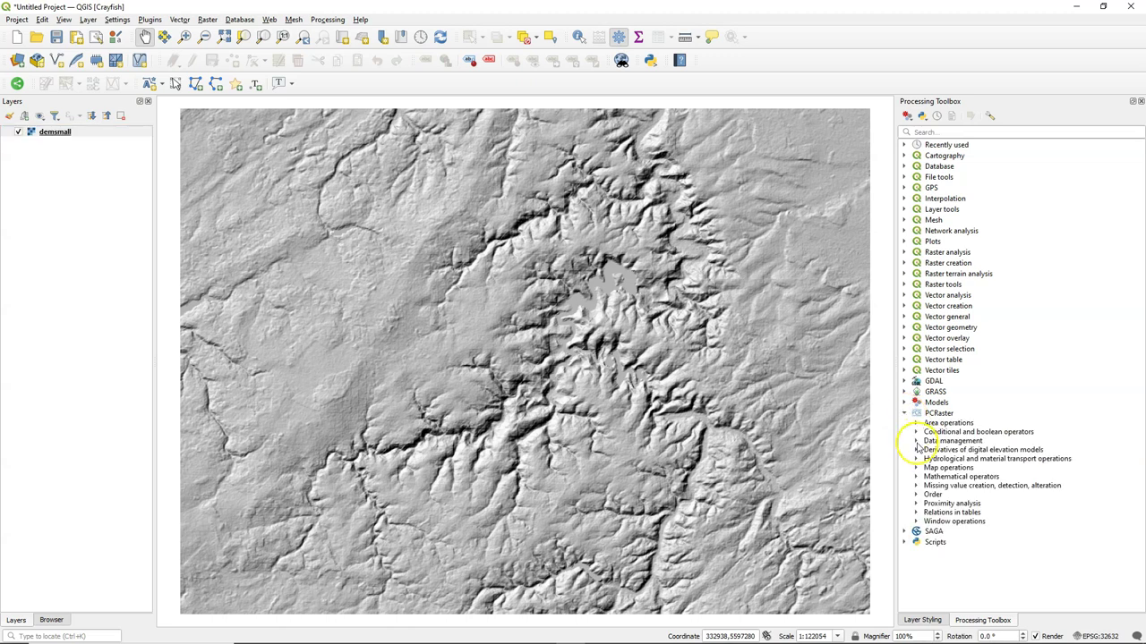
click(915, 441)
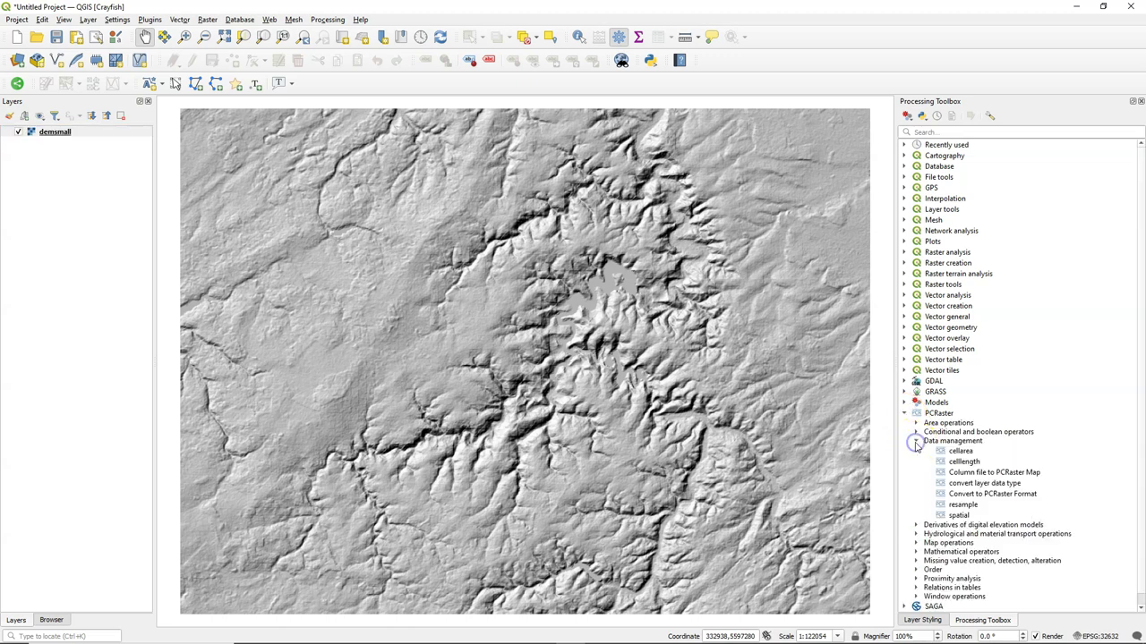
double_click(967, 494)
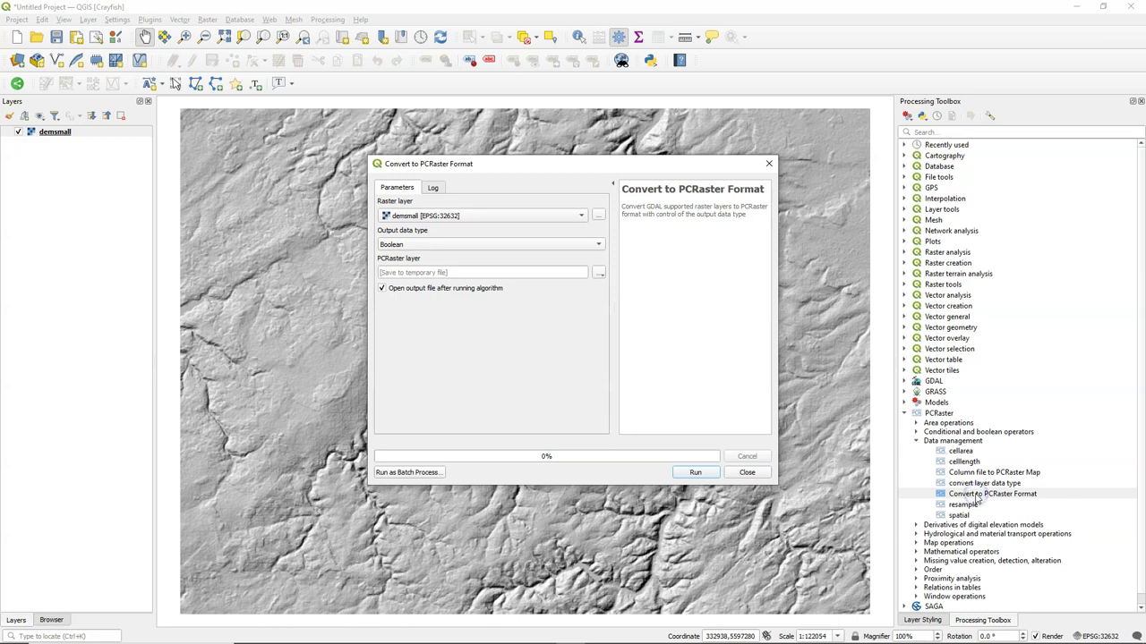
Step: Convert demsmall with Scalar output data type, saving the result as dem.map
click(427, 245)
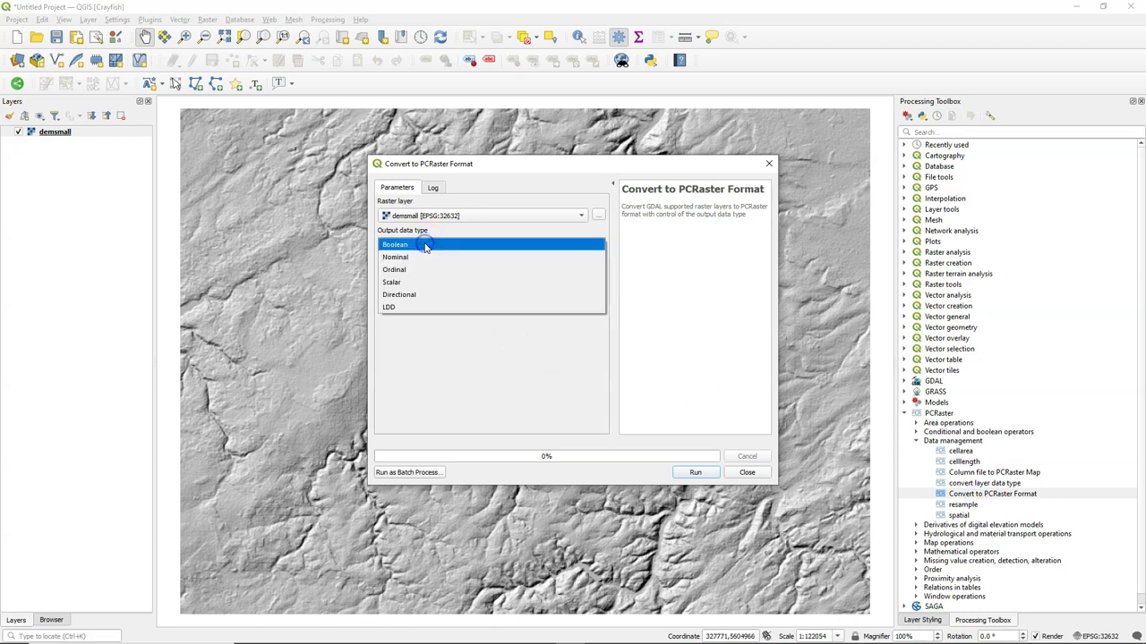
click(393, 283)
click(598, 273)
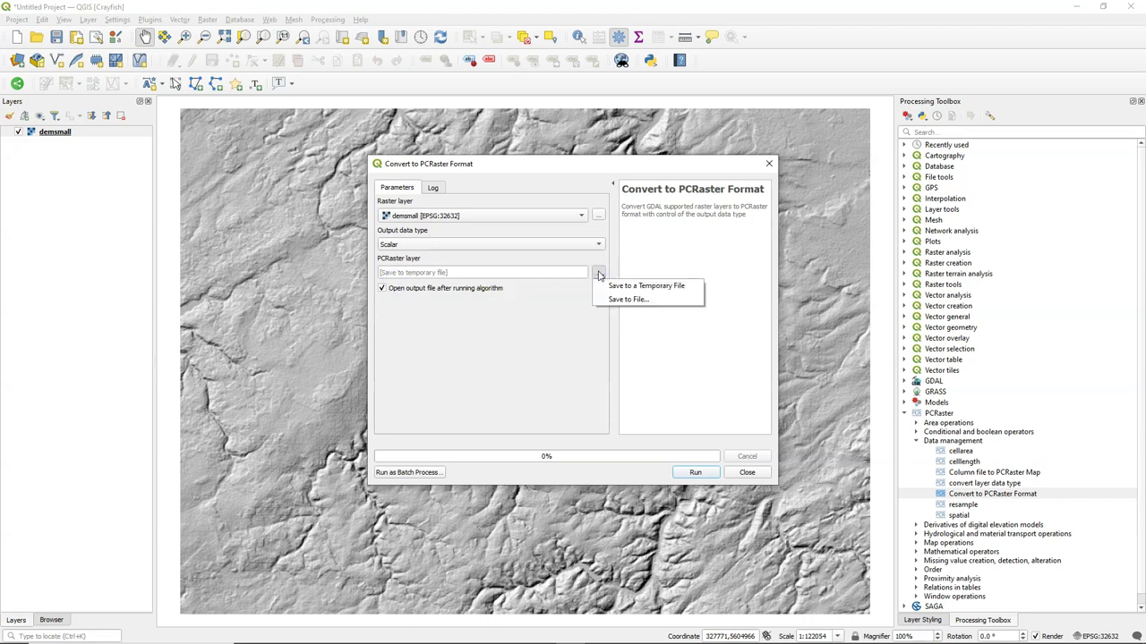
click(622, 300)
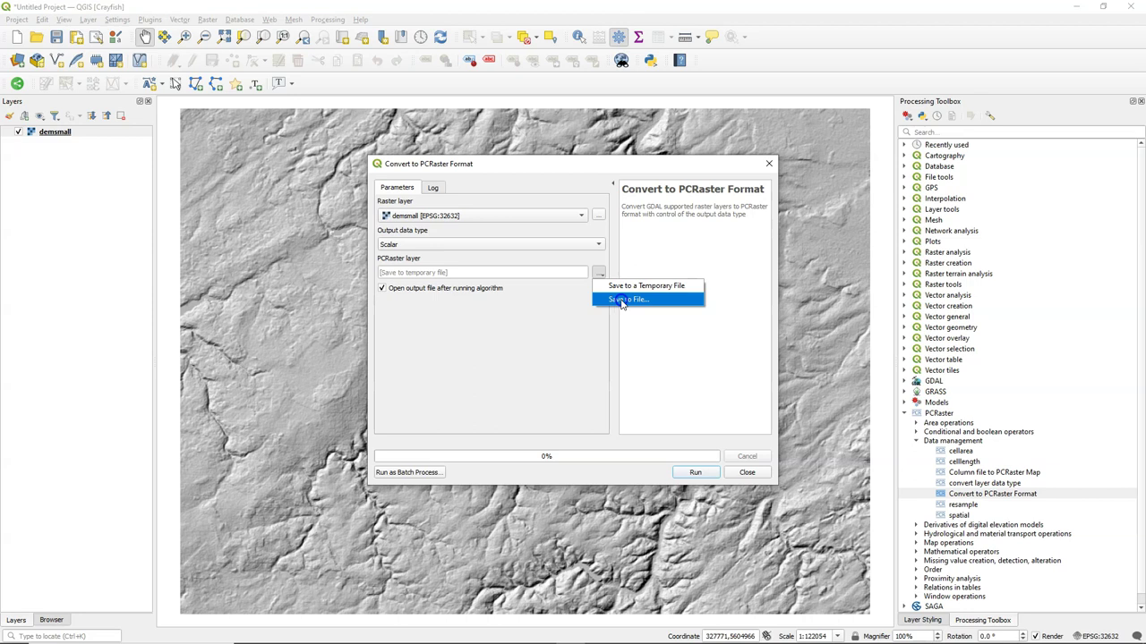
click(622, 301)
text(de)
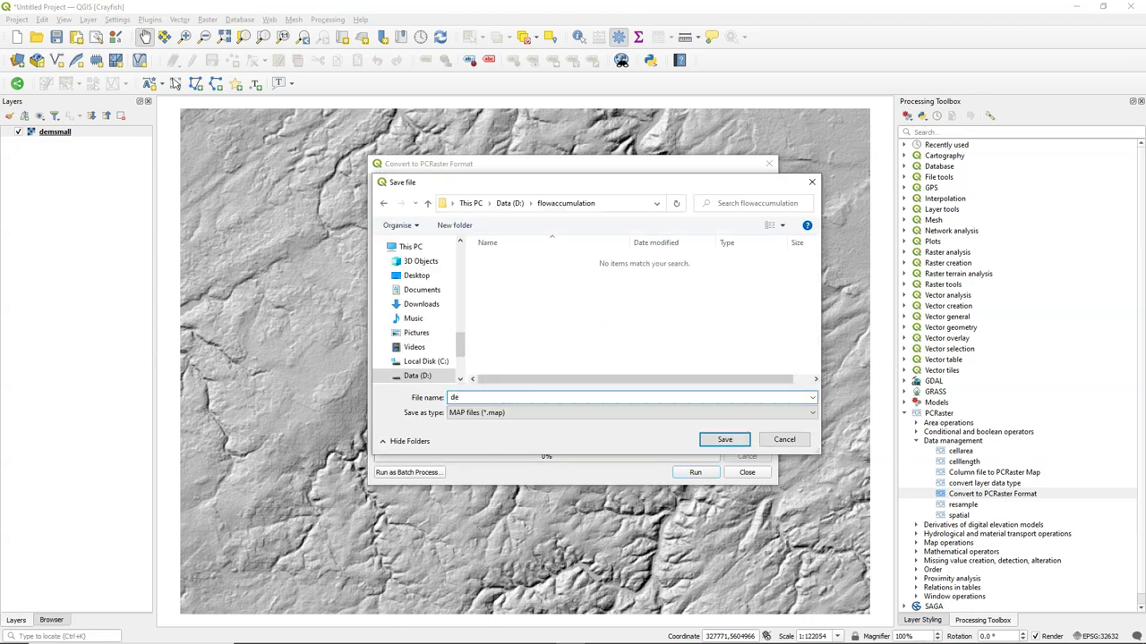
text(m)
click(724, 440)
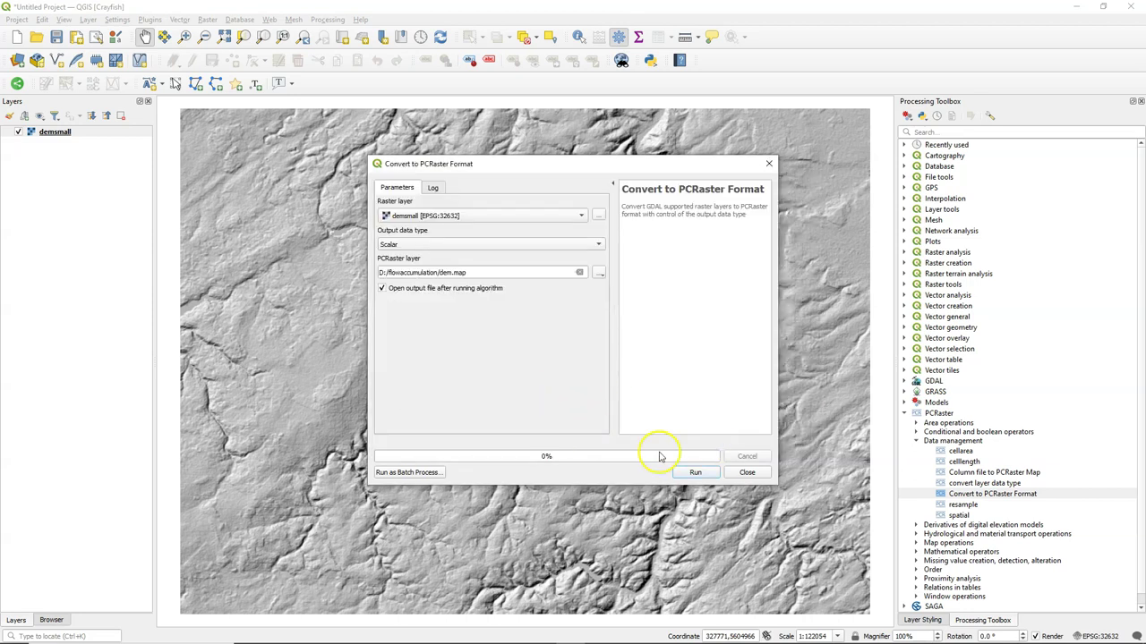
click(696, 471)
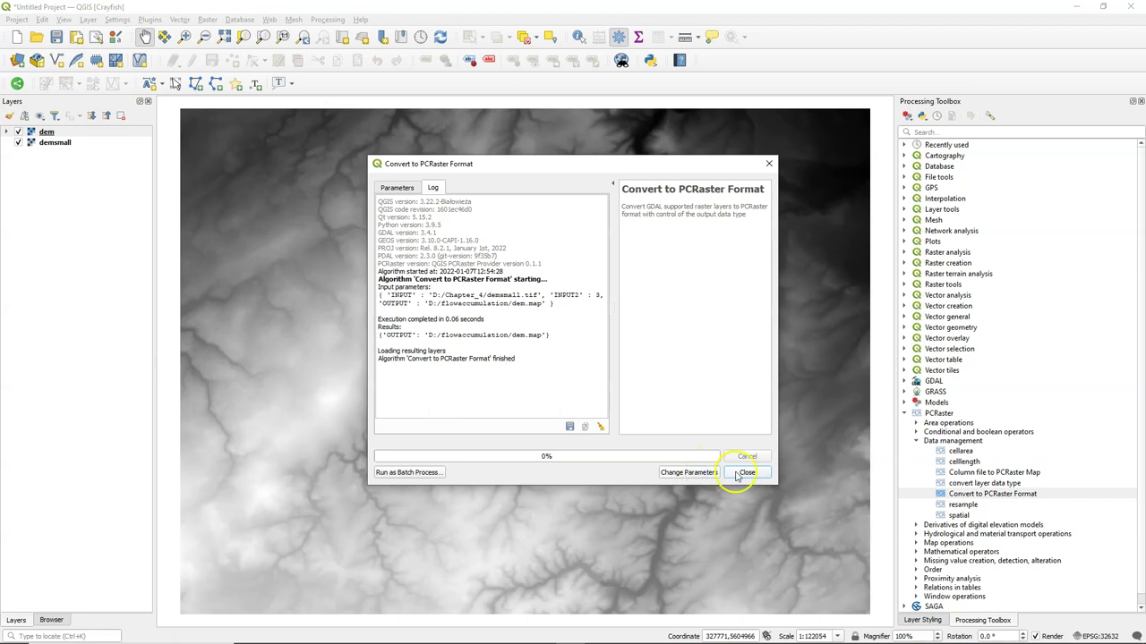
click(741, 474)
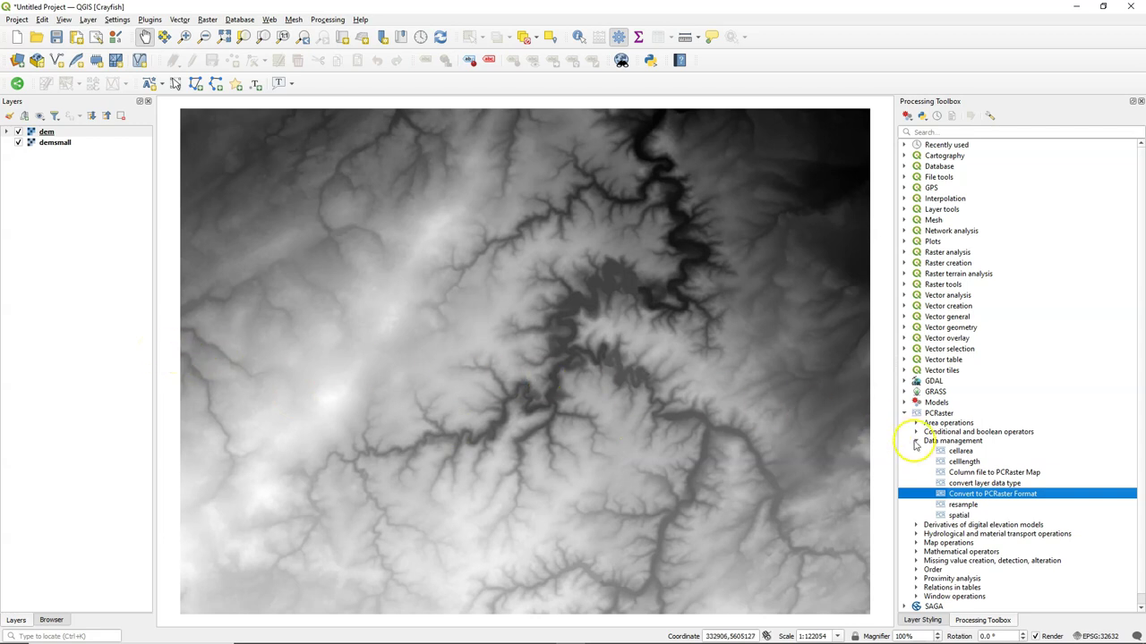
Step: Open the lddcreate tool from PCRaster Hydrological operations
click(915, 442)
click(916, 459)
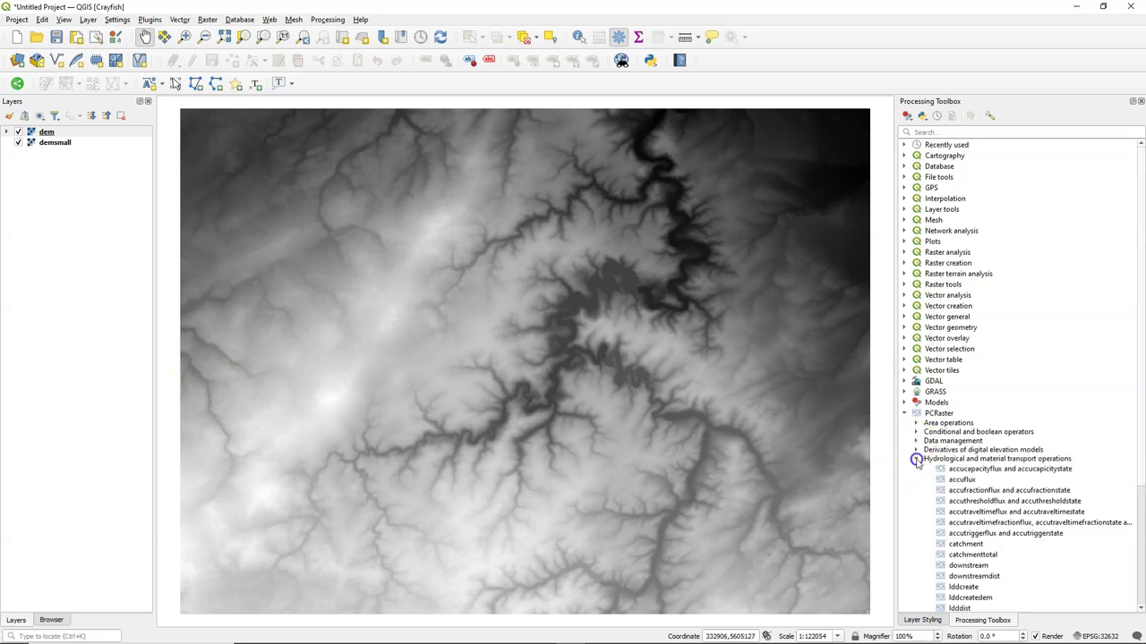
scroll(967, 487, down, 1)
click(957, 555)
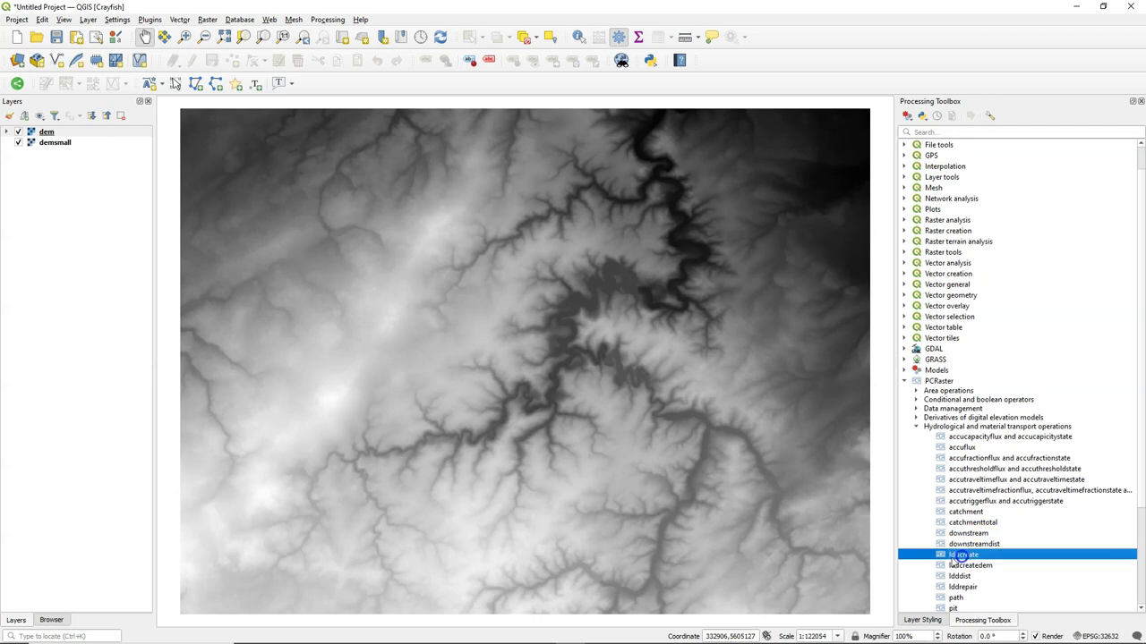
double_click(960, 555)
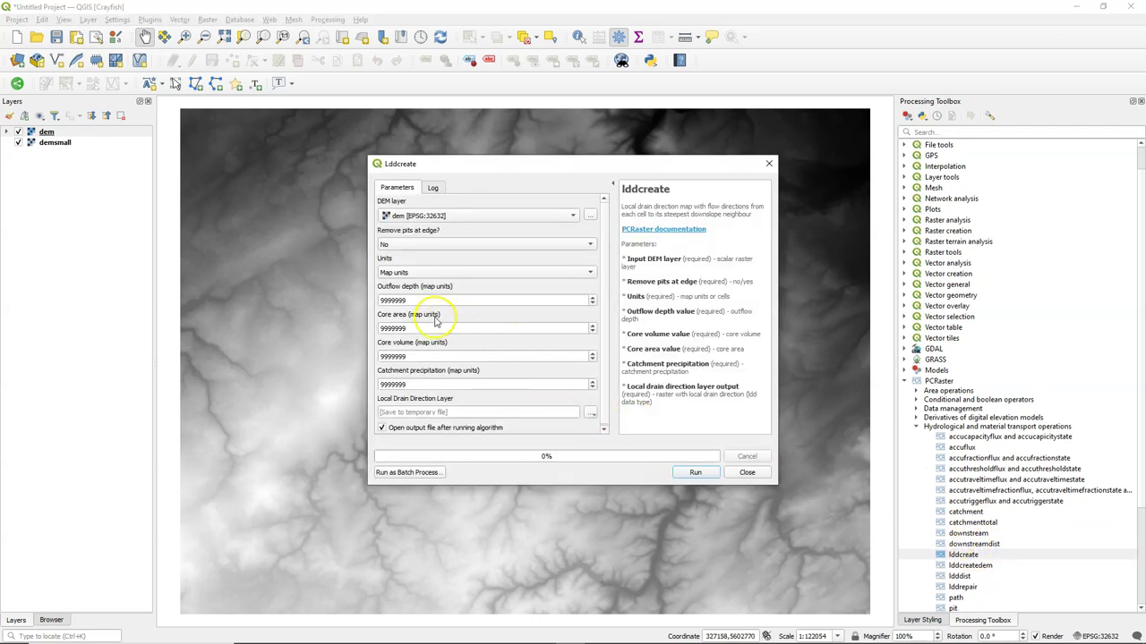
Step: Run lddcreate on the dem layer, saving the drain direction output as ldd.map
scroll(606, 349, down, 1)
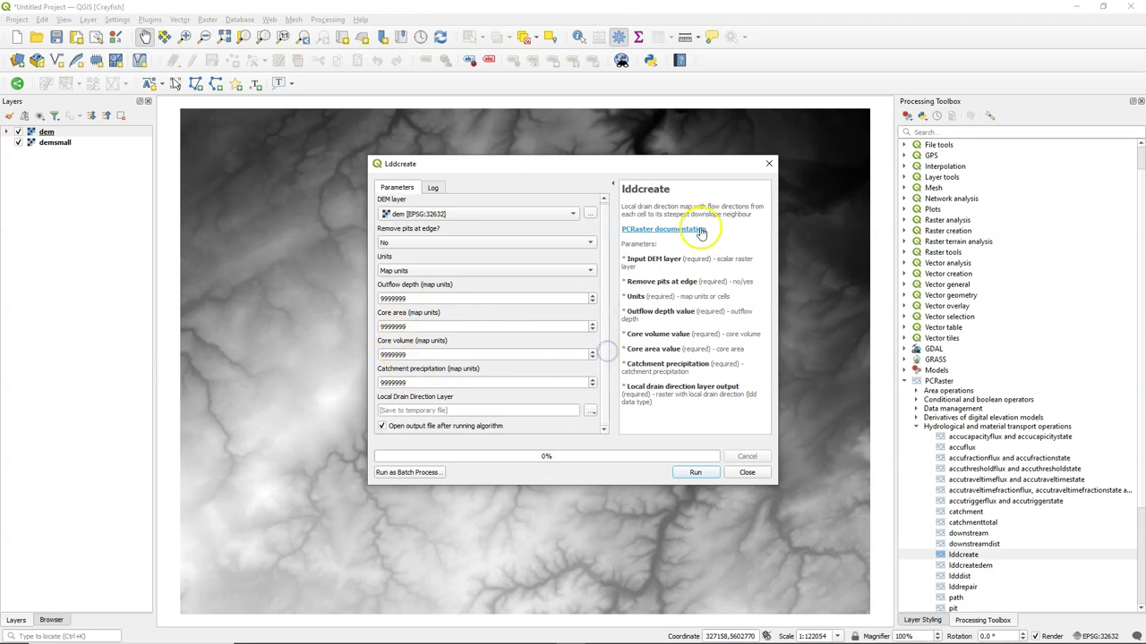
click(591, 415)
click(626, 439)
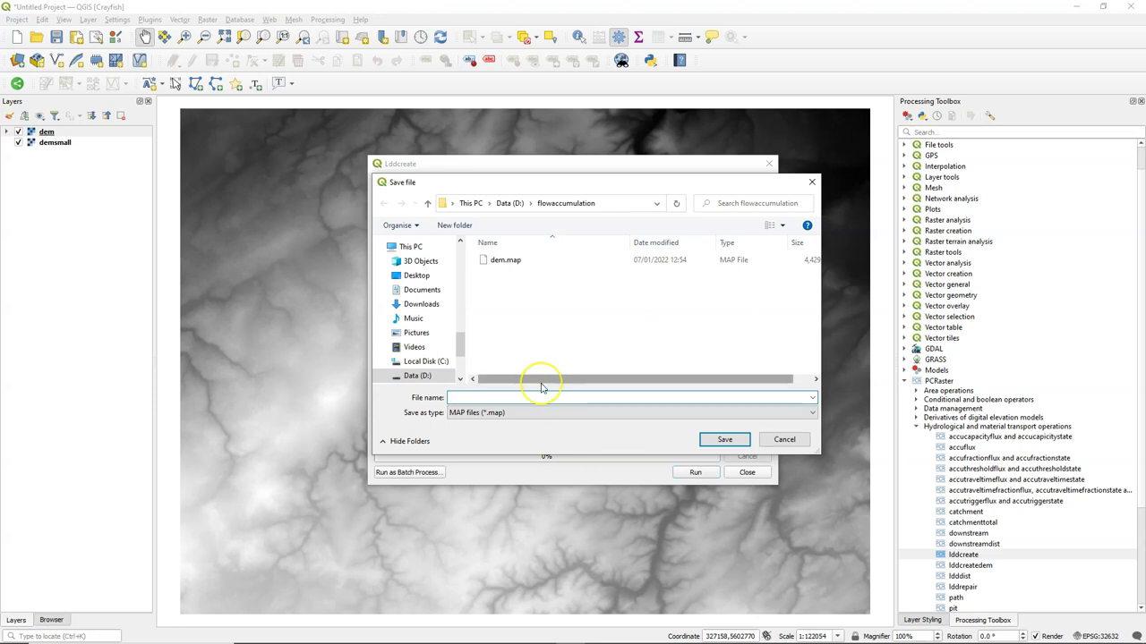
text(ldd)
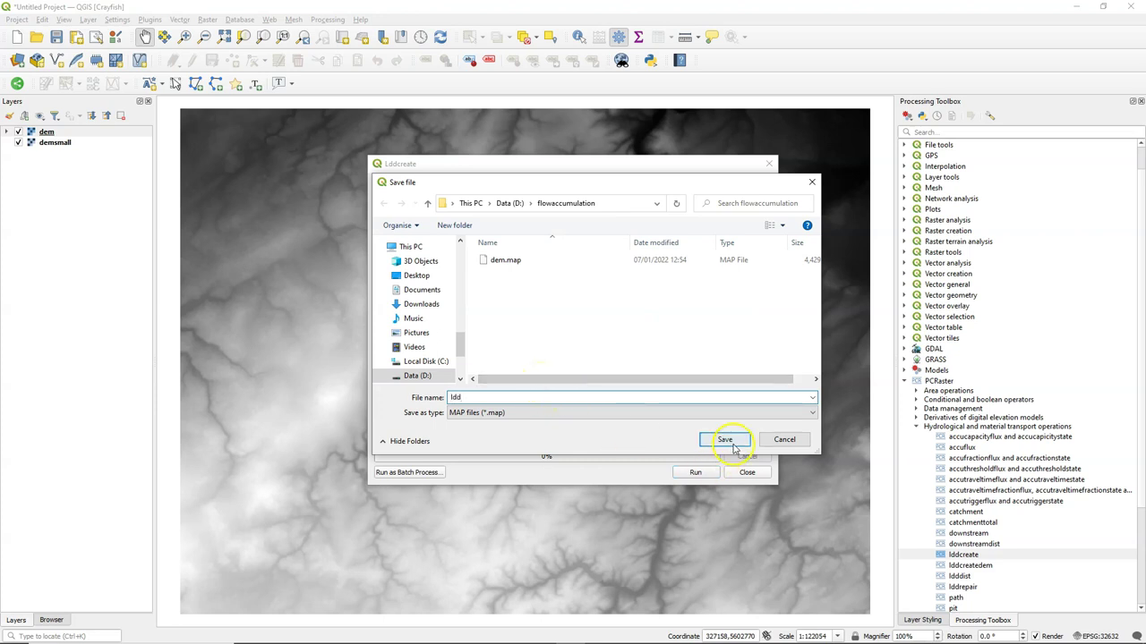
click(726, 439)
click(693, 472)
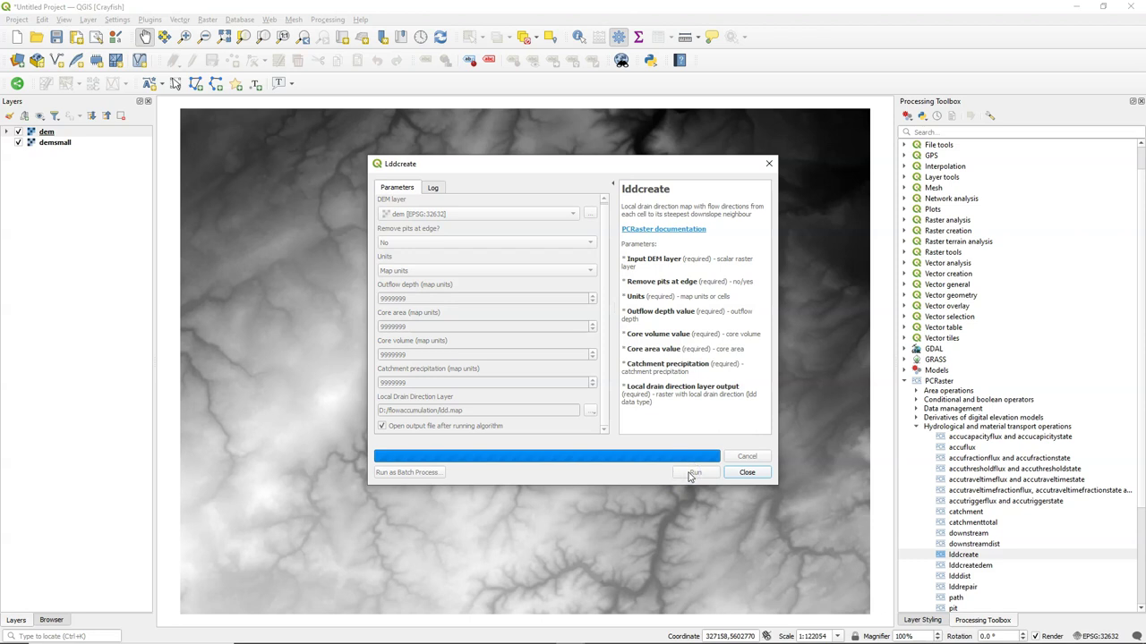
click(756, 475)
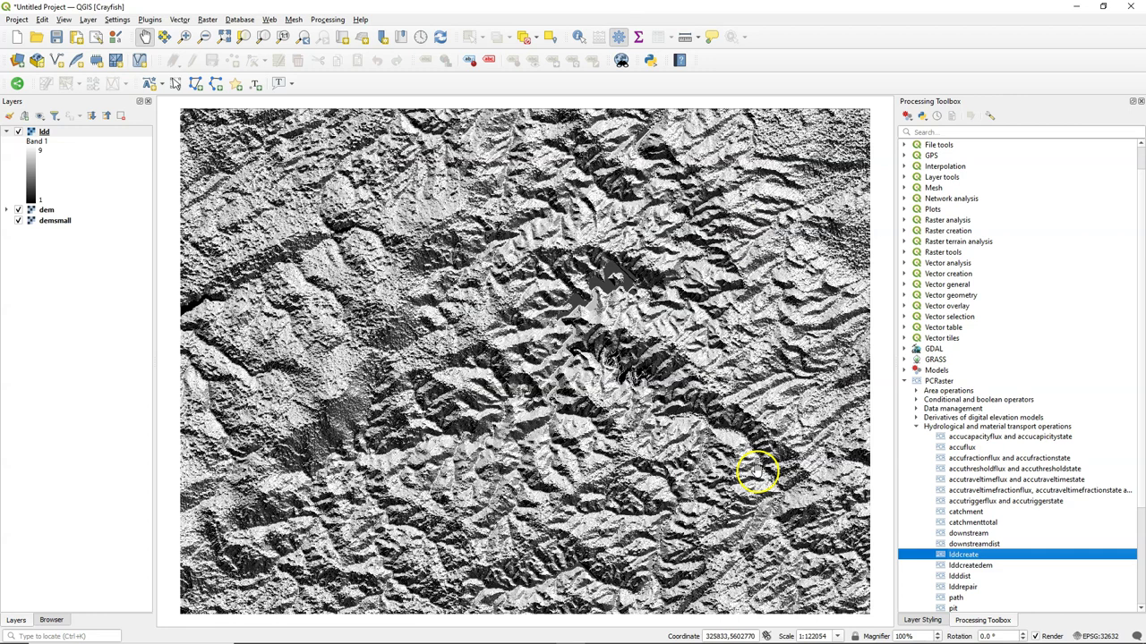
Step: Close accuflux unrun and select the spatial algorithm under PCRaster Data management
double_click(962, 448)
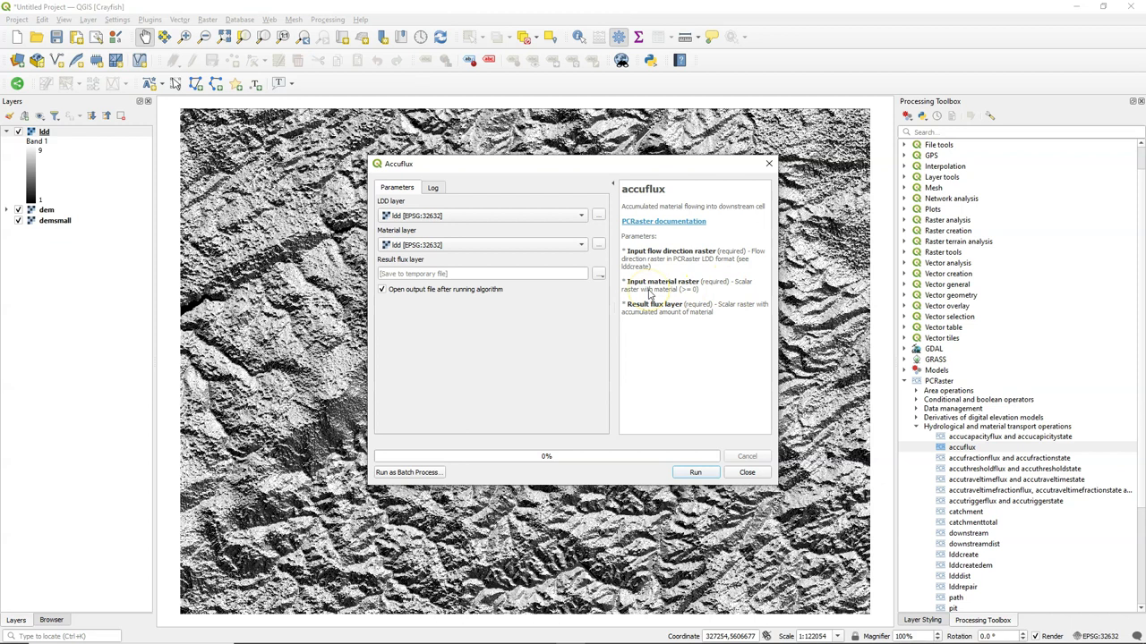
click(746, 472)
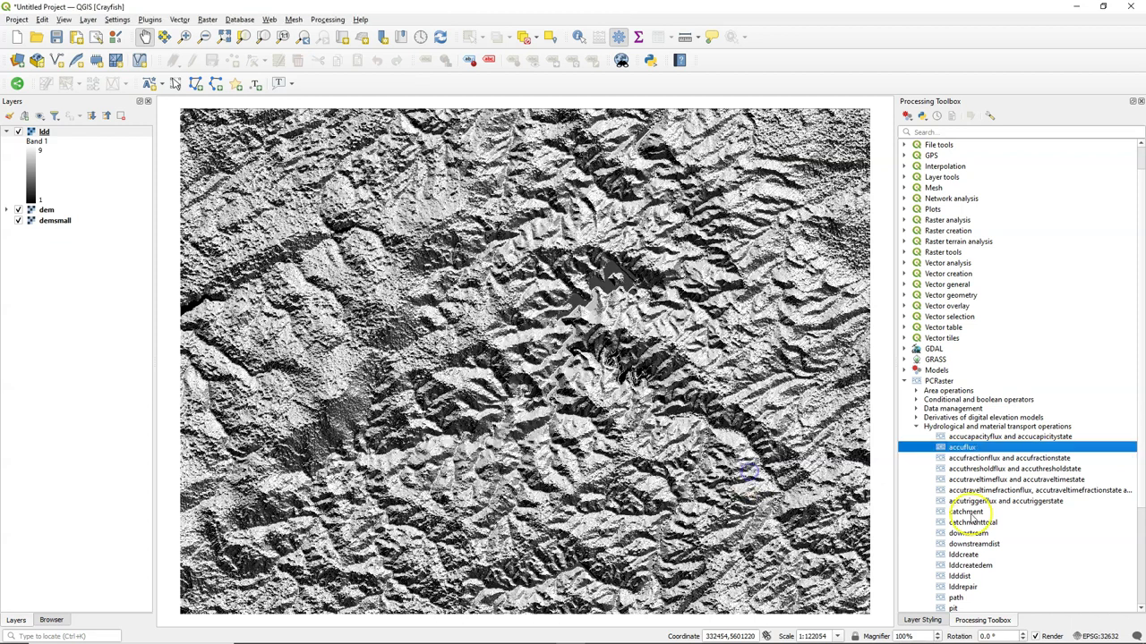
scroll(976, 466, down, 4)
click(916, 279)
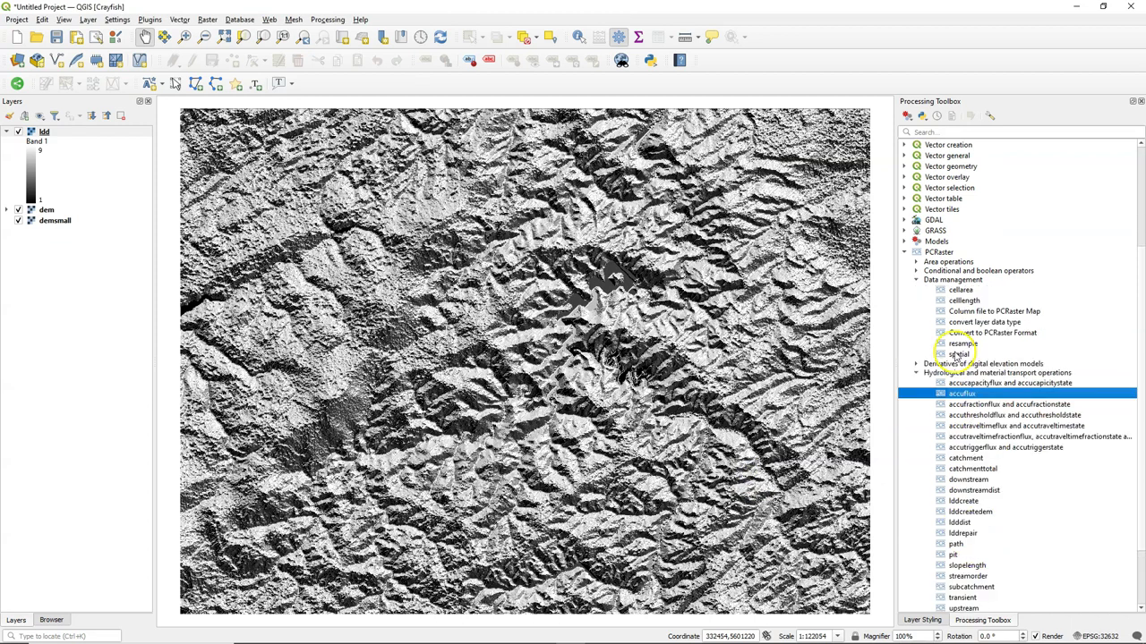
click(959, 354)
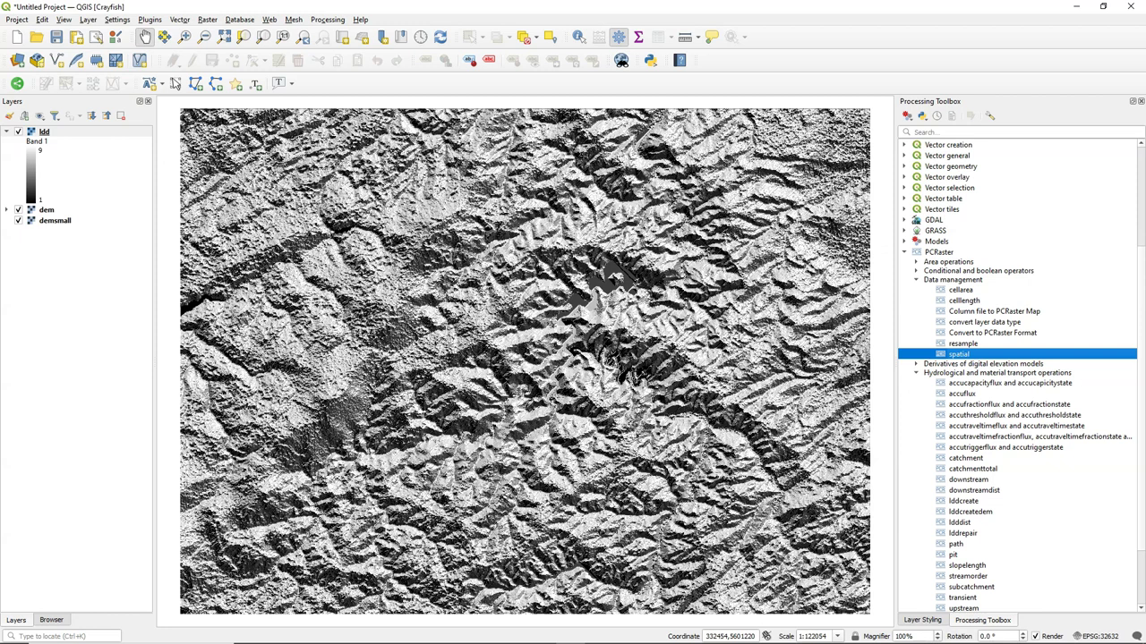
Step: Run spatial with nonspatial value 1, Scalar output and mask ldd, saving material.map
double_click(939, 355)
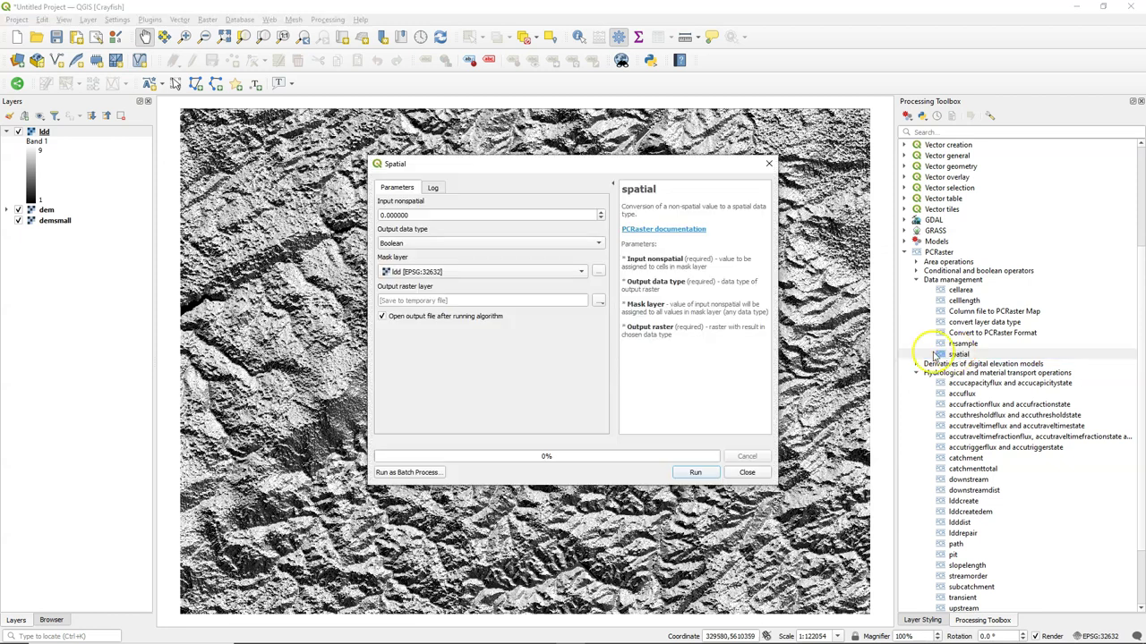
drag(432, 213, 354, 213)
text(1)
click(394, 243)
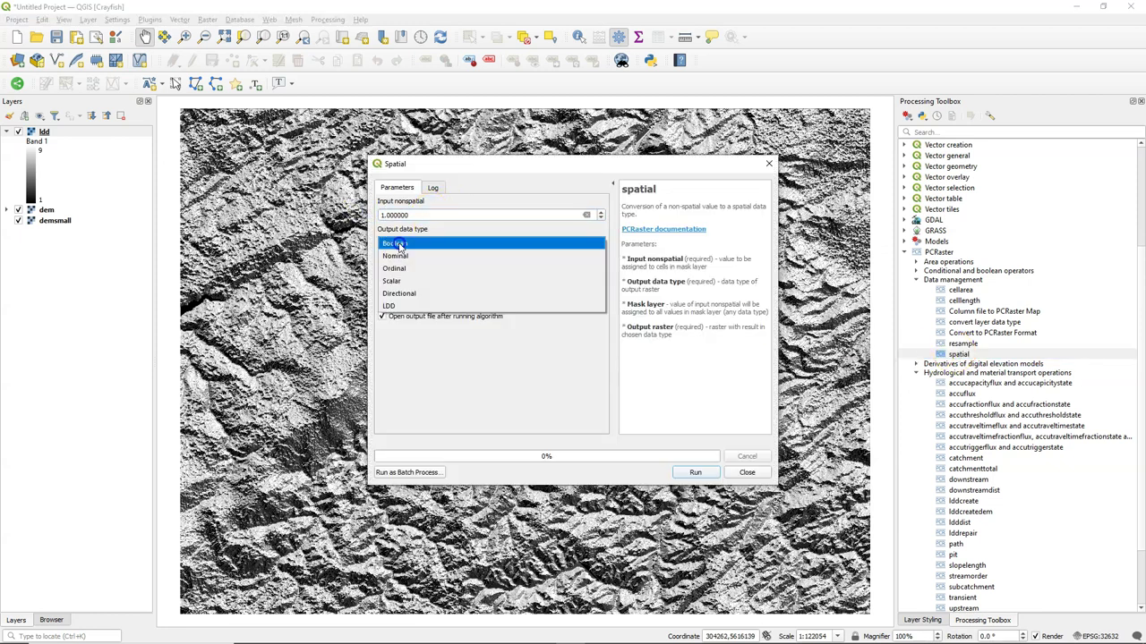
click(394, 278)
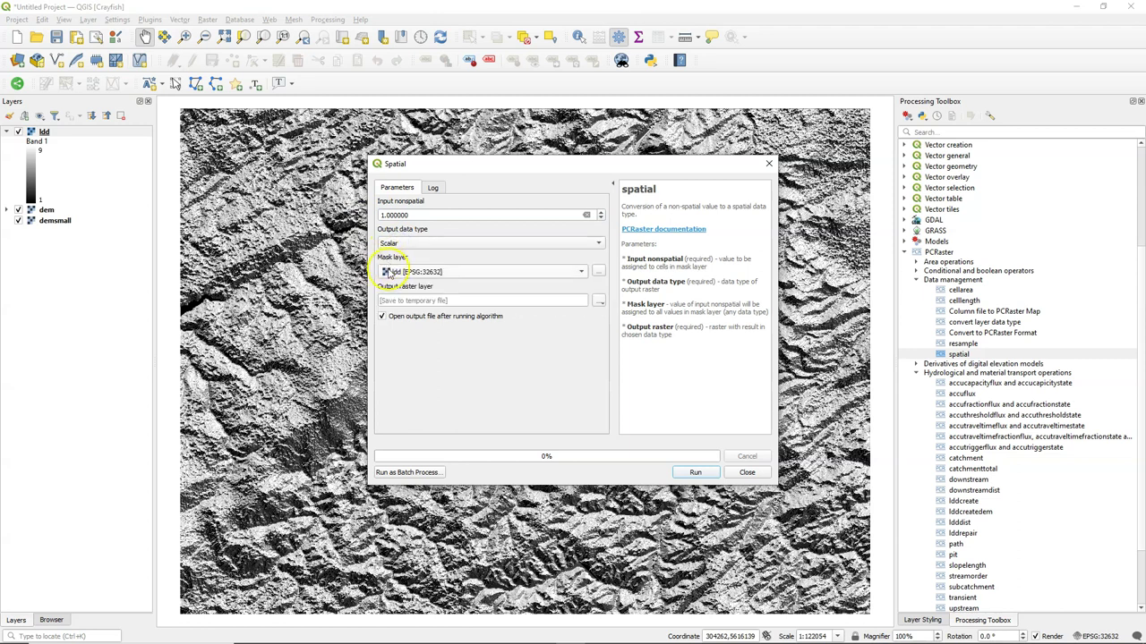
click(598, 300)
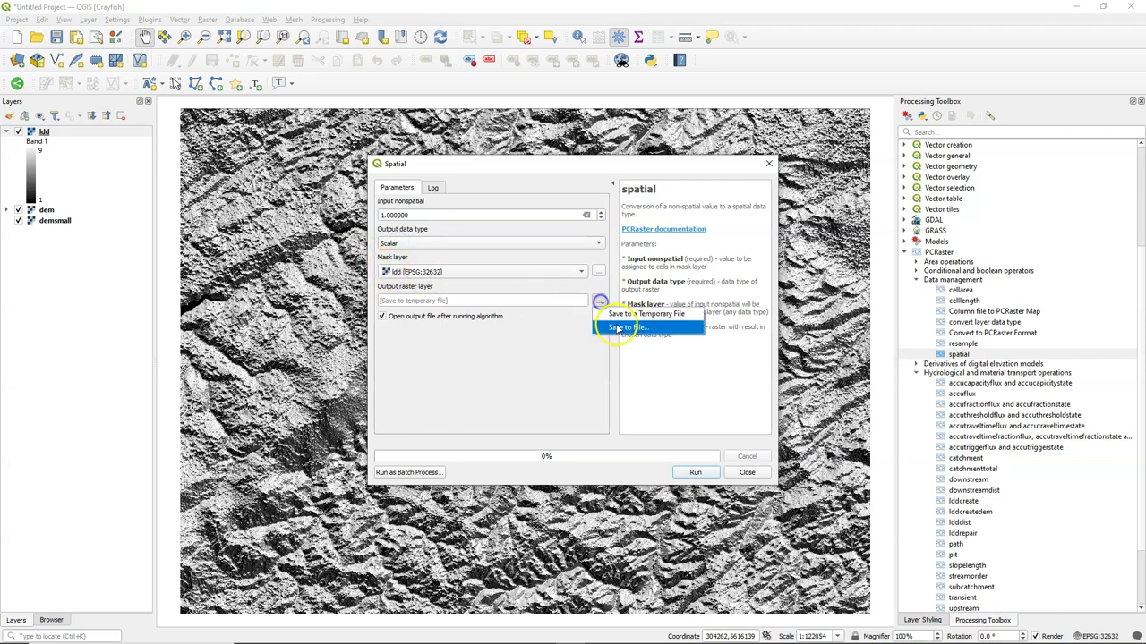
click(617, 328)
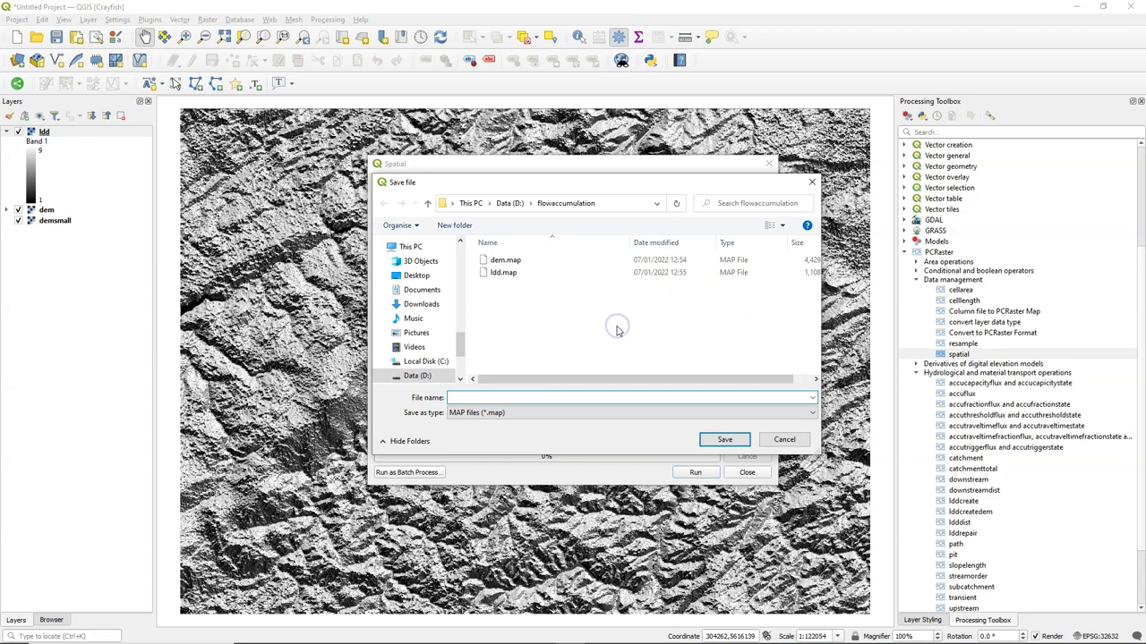
text(material)
click(724, 439)
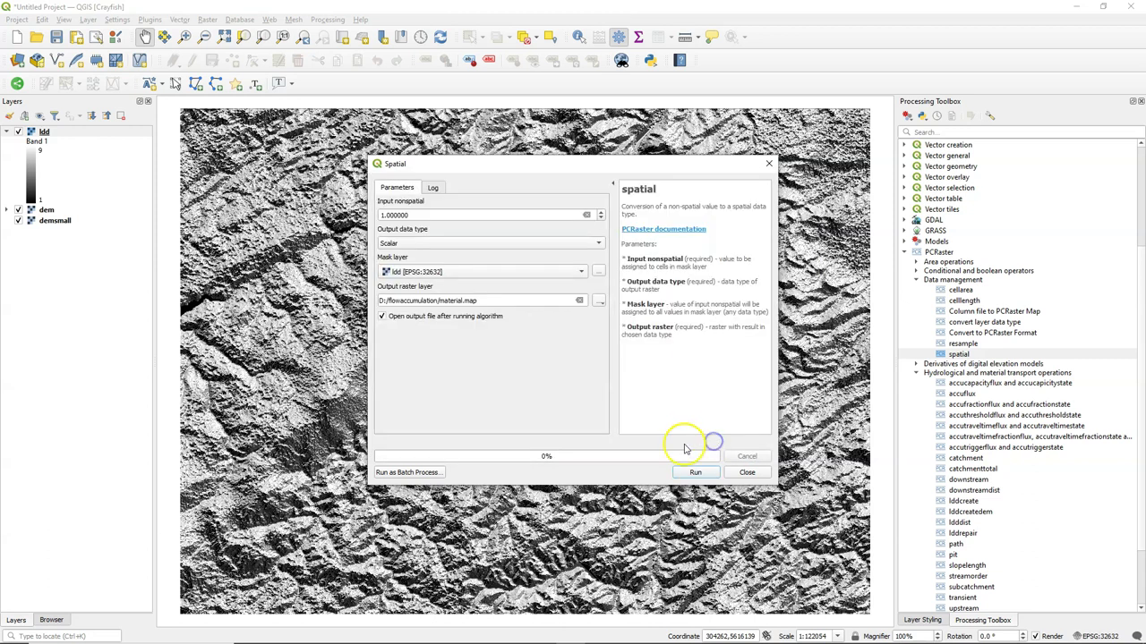
click(694, 473)
click(747, 473)
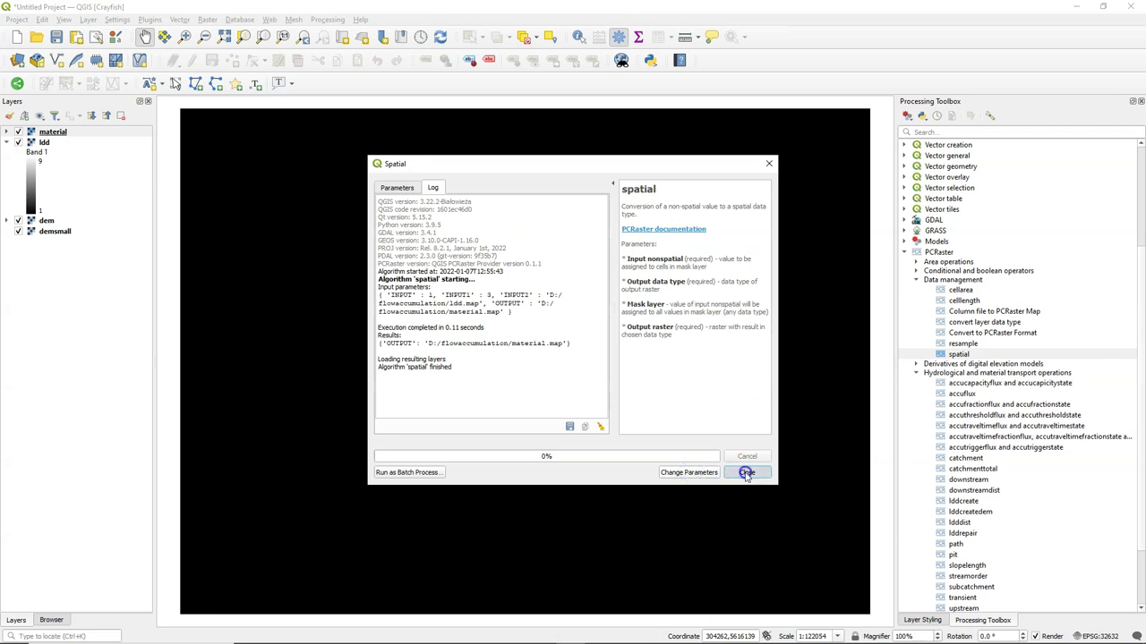
Step: Run accuflux with LDD layer ldd and material, saving flowaccumulation.map
click(962, 395)
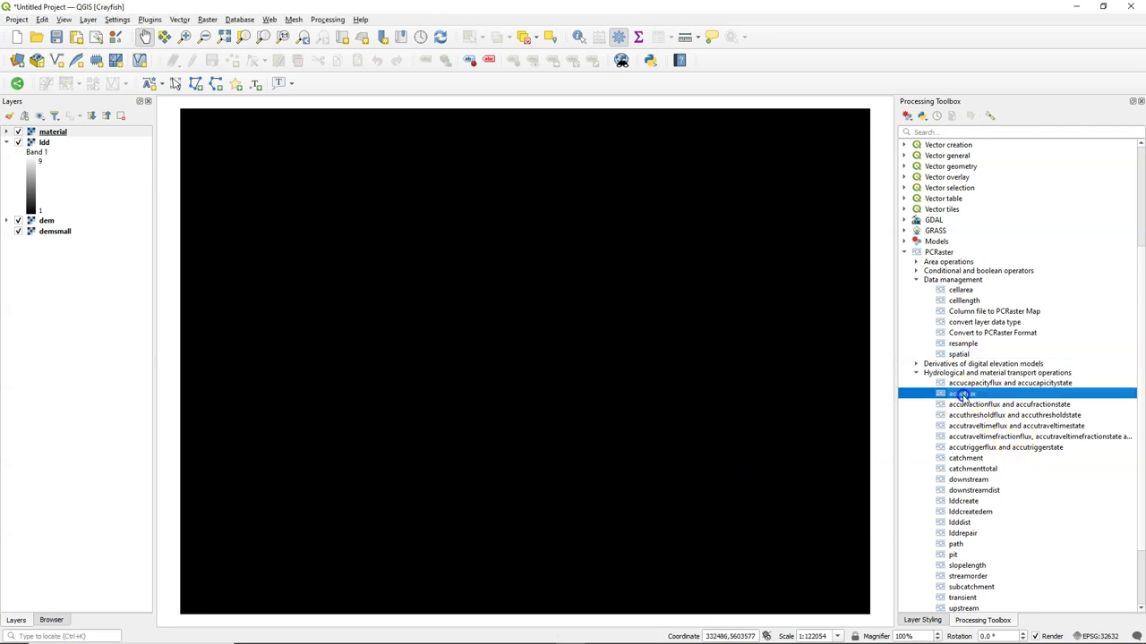
double_click(962, 395)
click(410, 217)
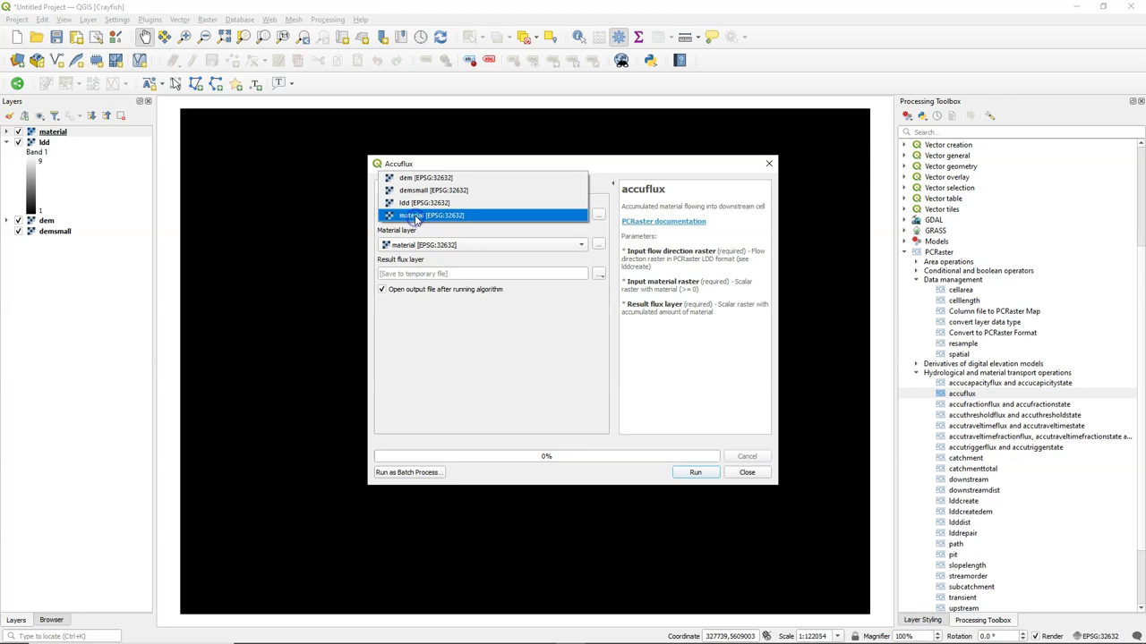
click(418, 203)
click(600, 274)
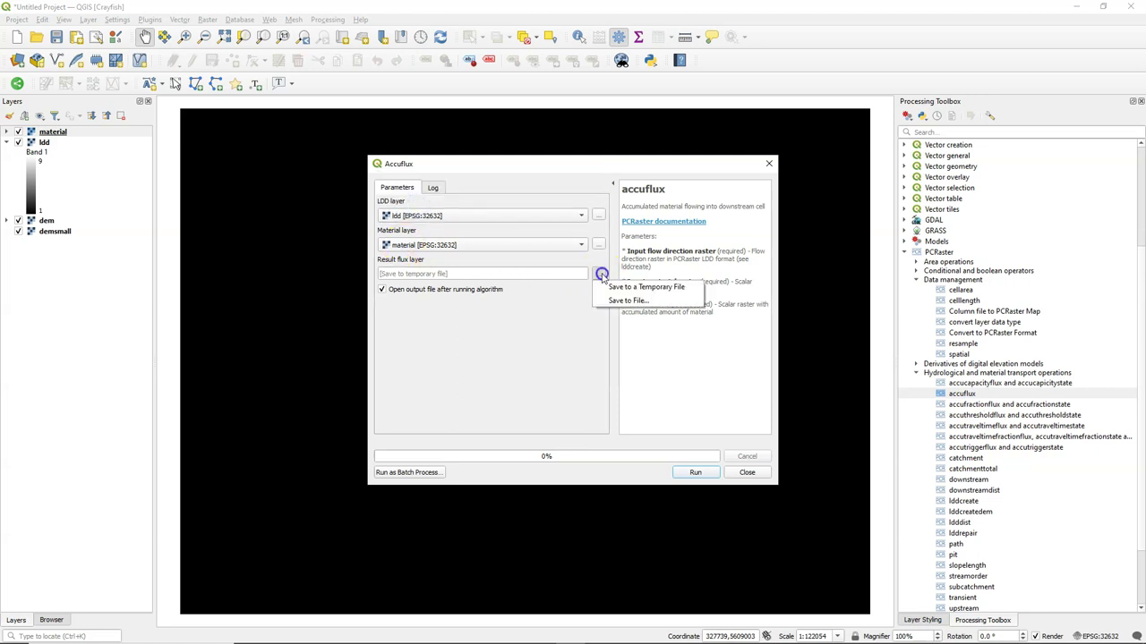
click(624, 299)
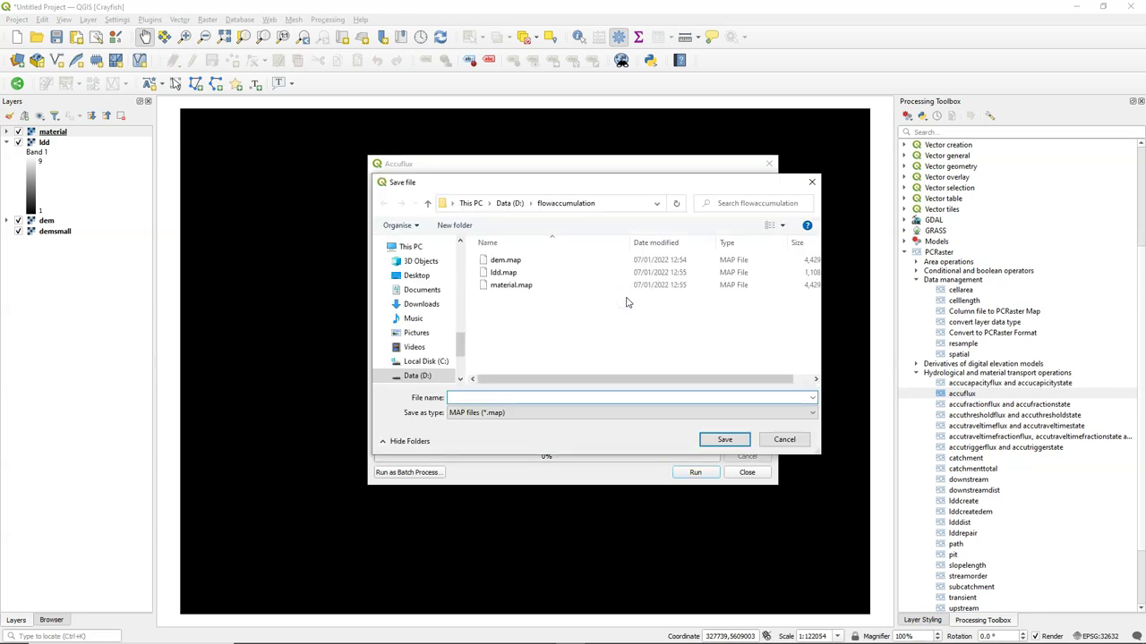
text(flowaccumula)
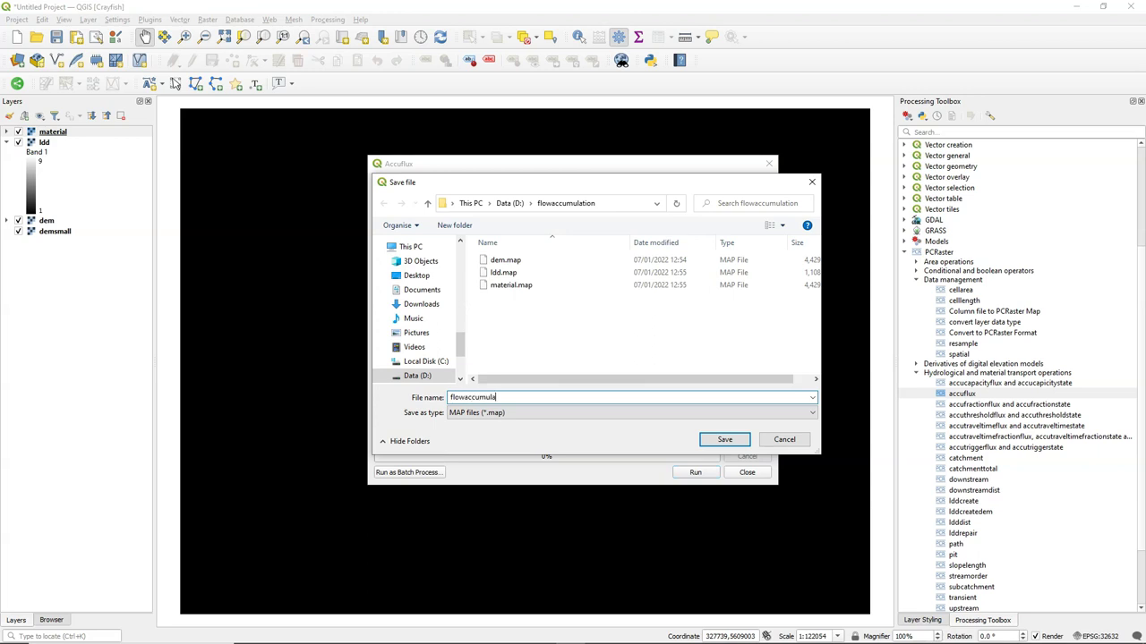
text(tion)
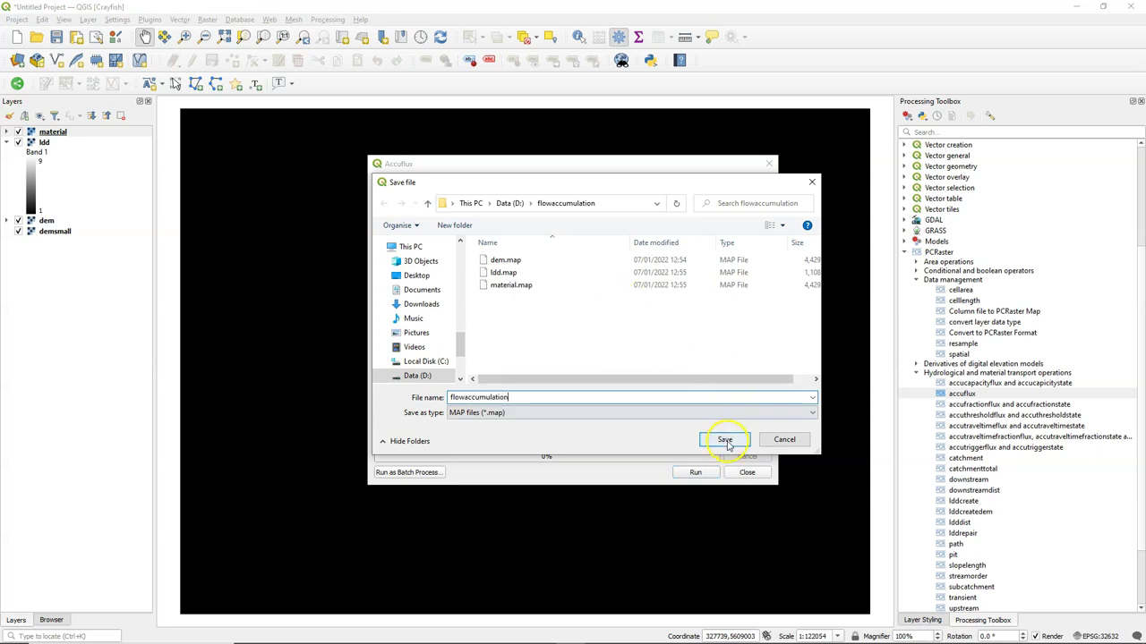
click(724, 440)
click(695, 472)
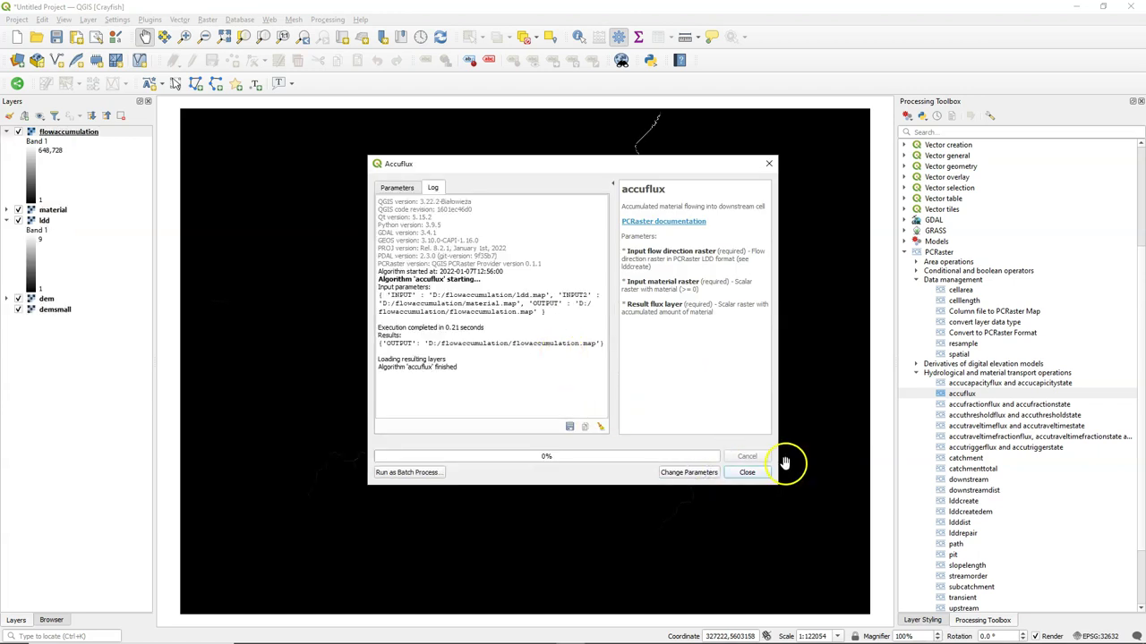
click(747, 472)
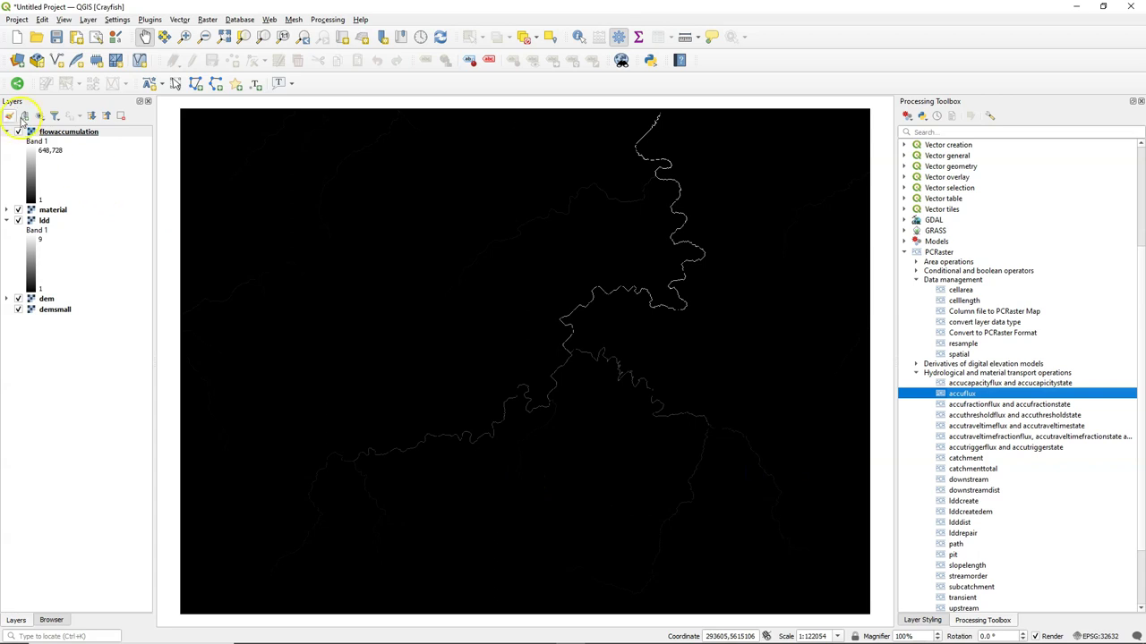
Step: Switch the flowaccumulation layer's rendering to Singleband pseudocolor
click(8, 116)
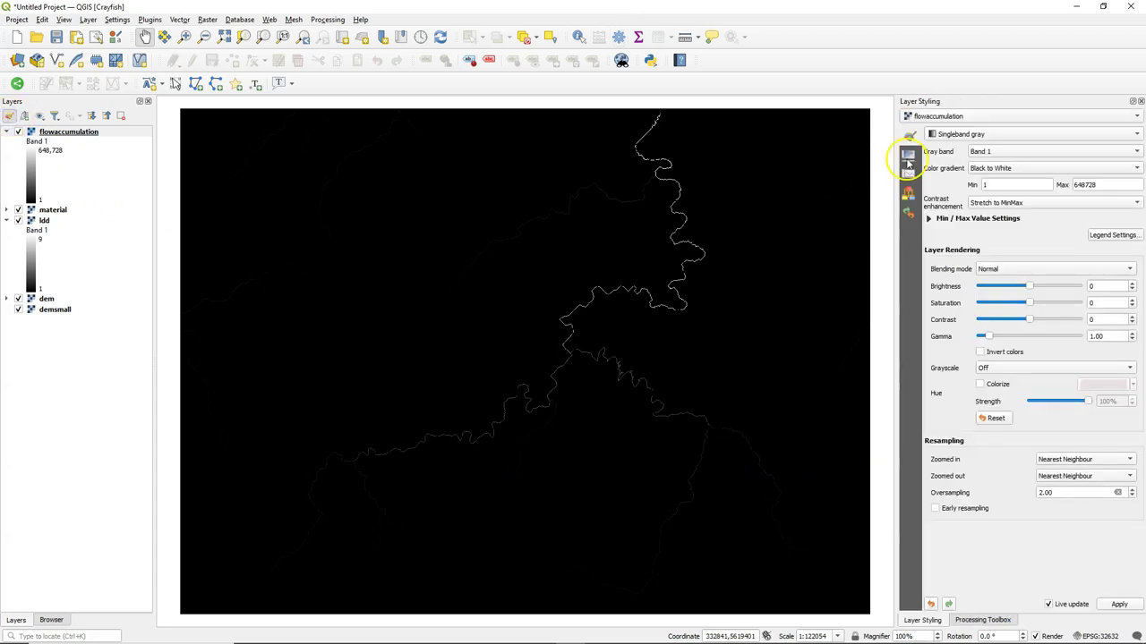
click(955, 133)
click(959, 146)
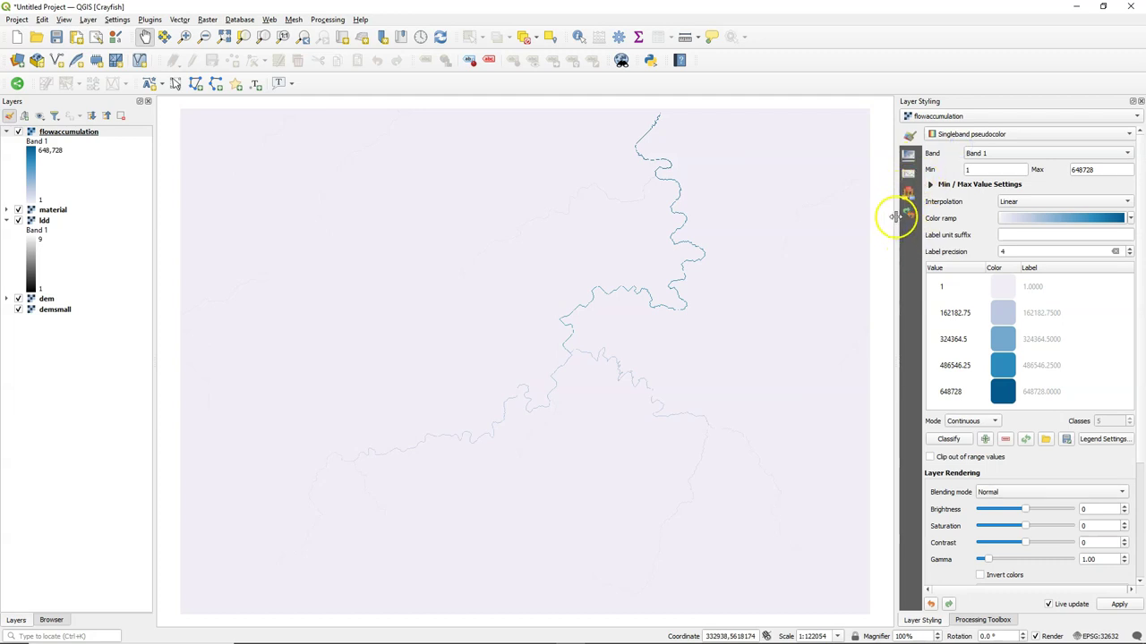
Step: Compare stretch options and settle on the full Min / max range, 1 to 648728
drag(895, 217, 844, 215)
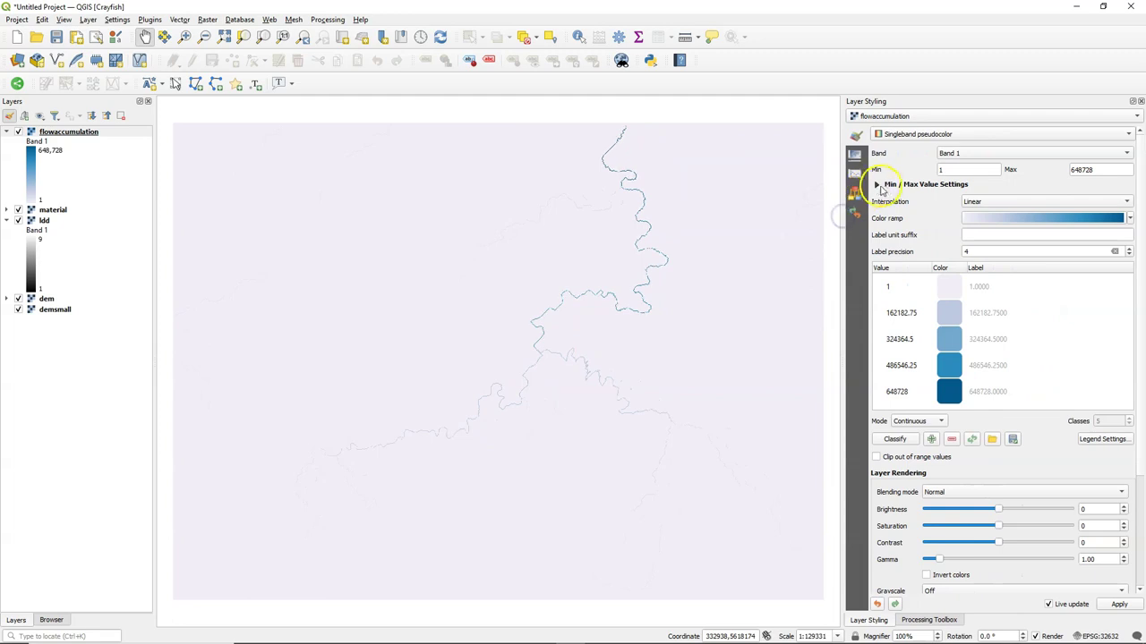
click(878, 185)
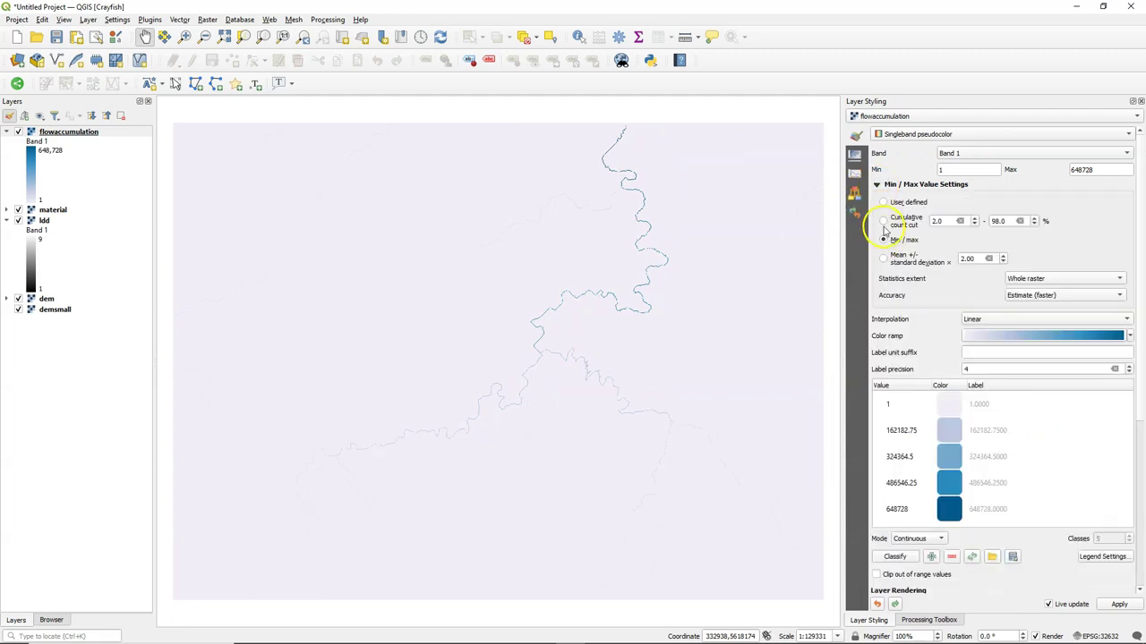
click(883, 259)
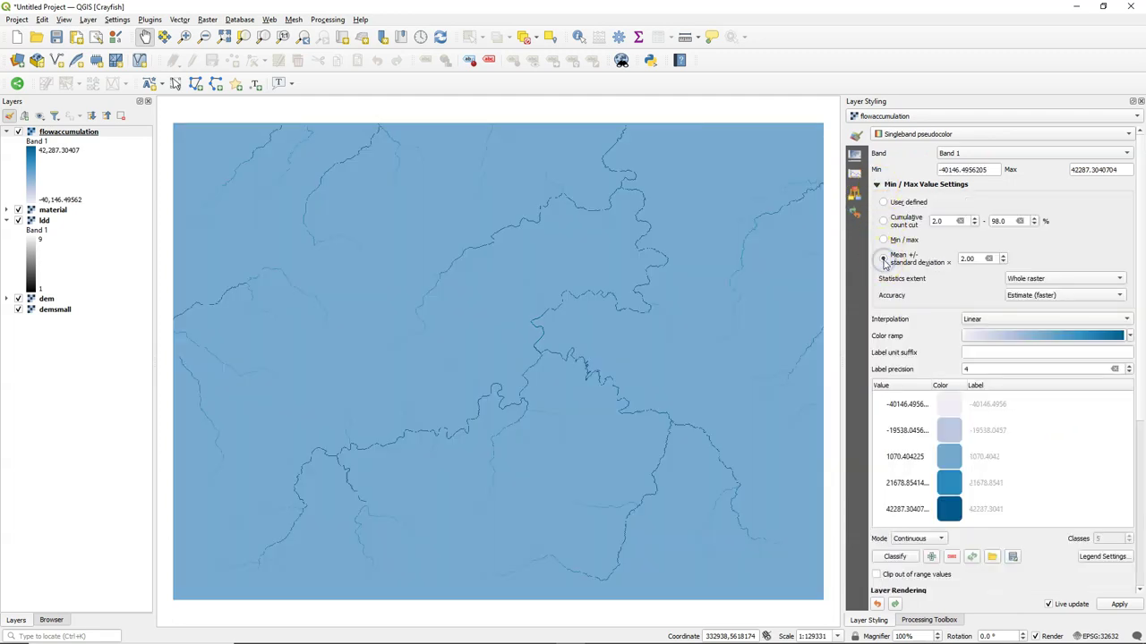
click(885, 222)
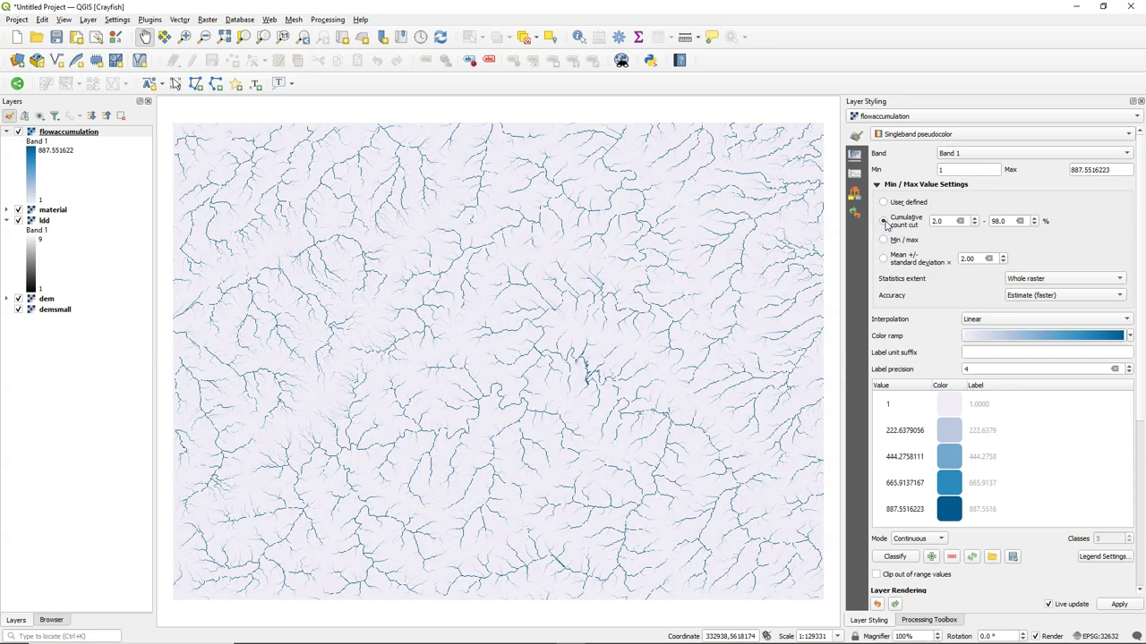
click(884, 240)
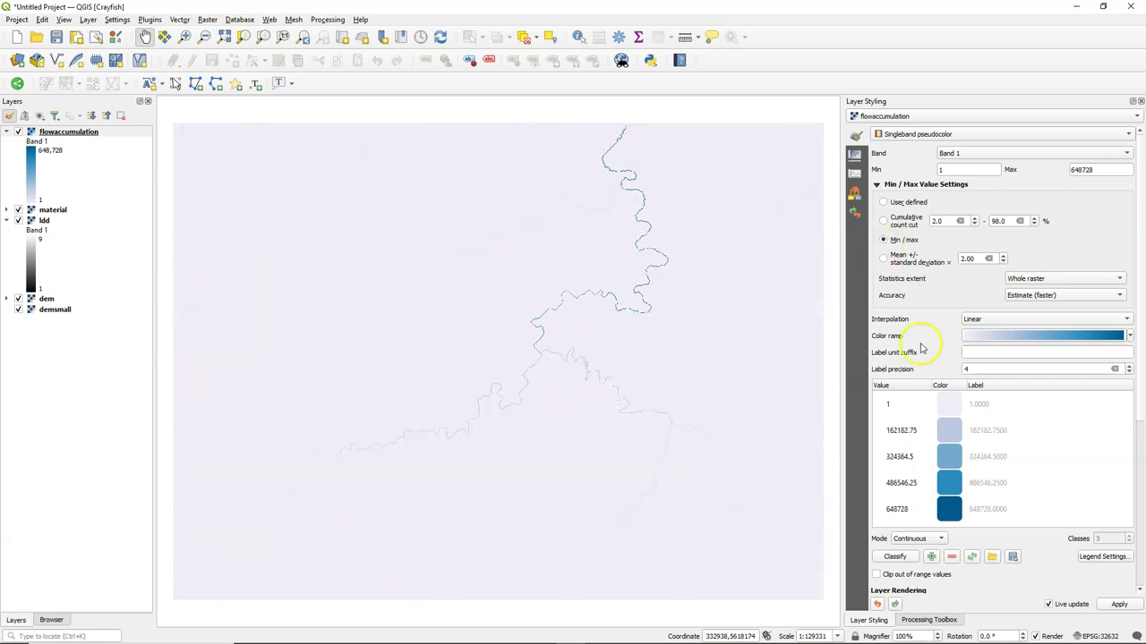
Step: Set the pseudocolor classification Mode to Quantile, giving 5 classes
click(939, 539)
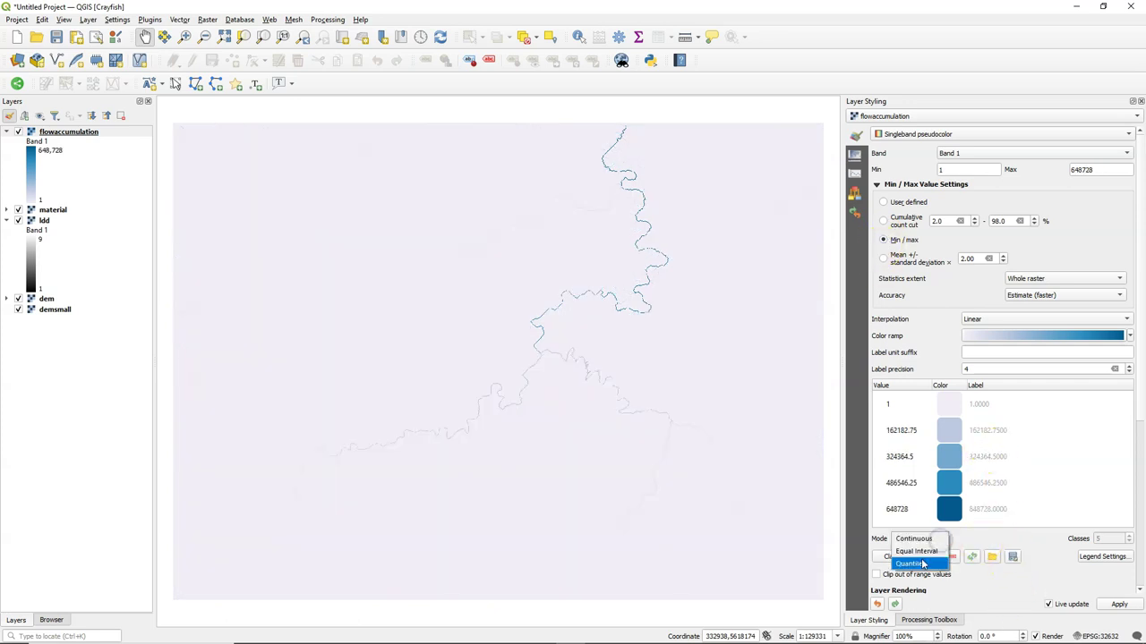
click(920, 563)
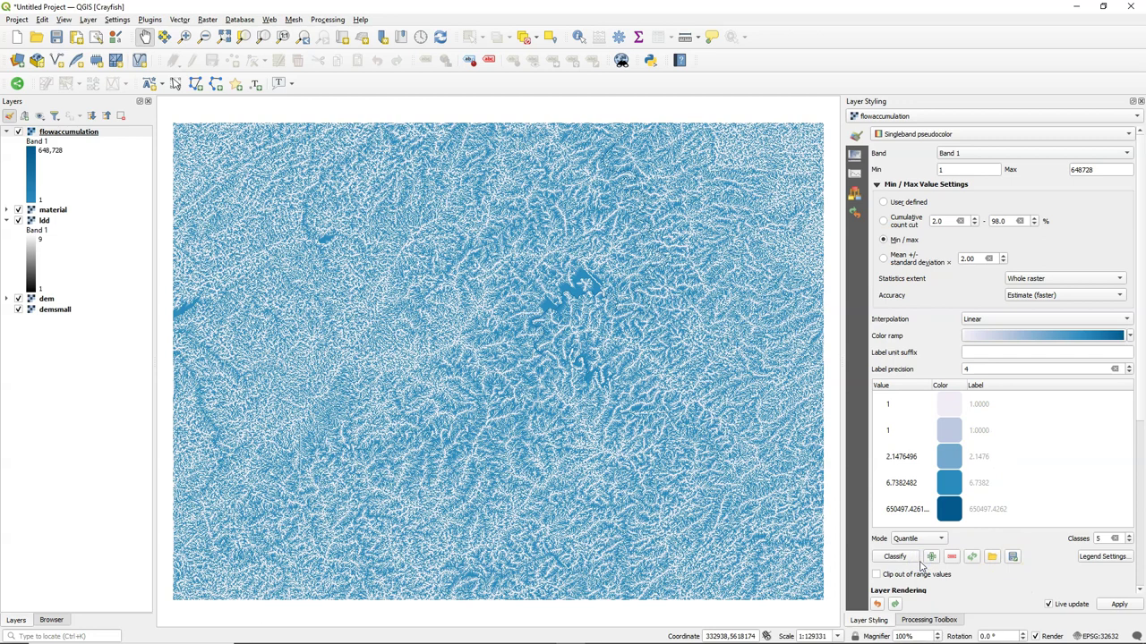